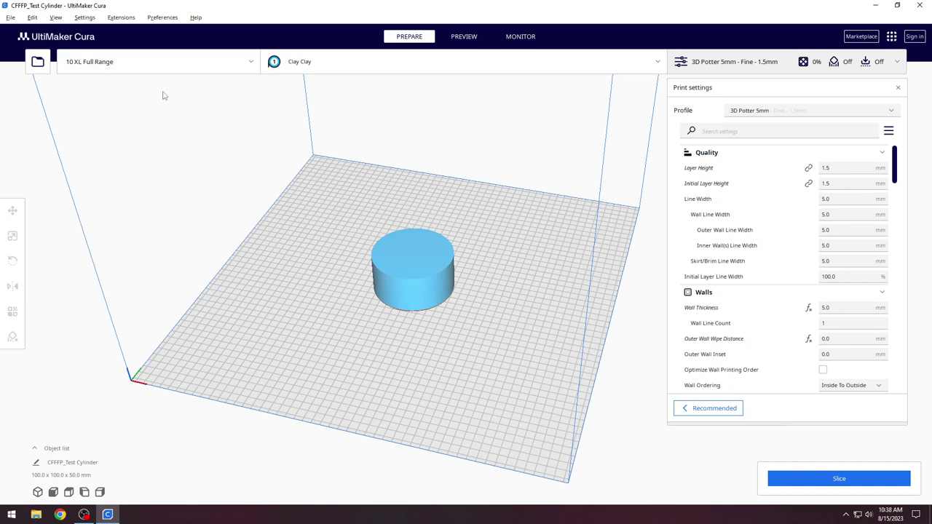
In Machine Settings for the 10 XL Full Range, set Extruder 1's nozzle size to 25.4 mm and edit the compatible material diameter
click(175, 63)
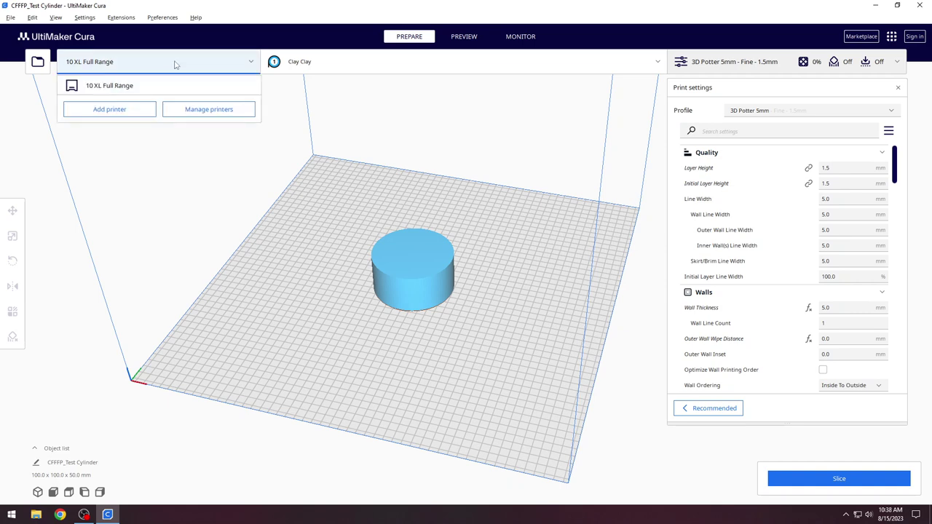
click(195, 115)
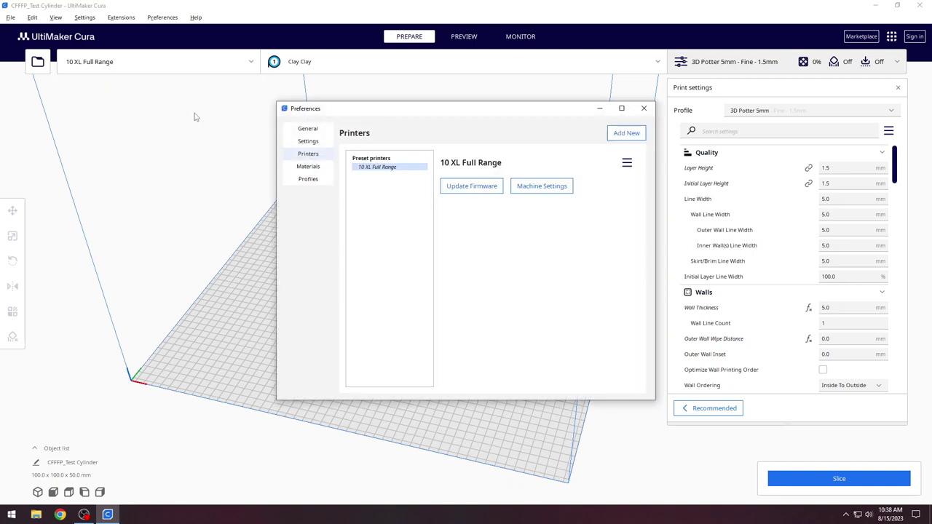
click(543, 186)
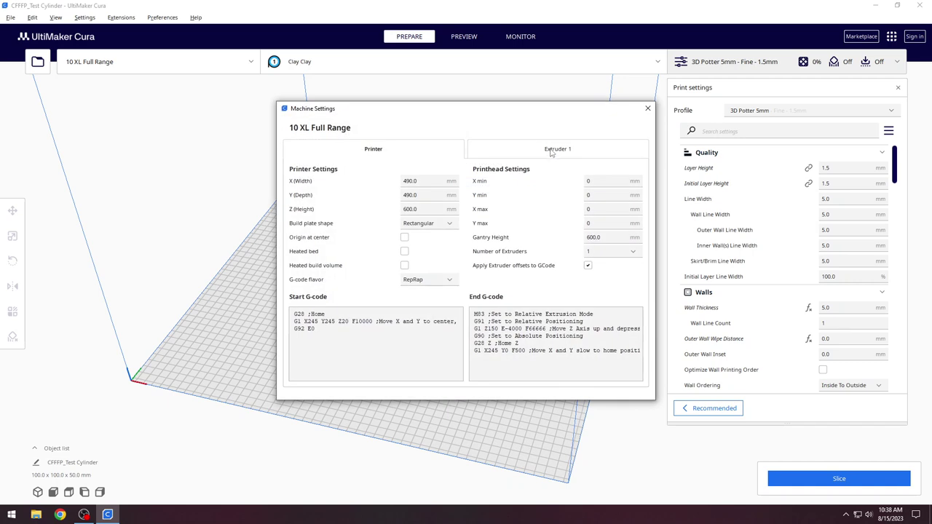
click(552, 151)
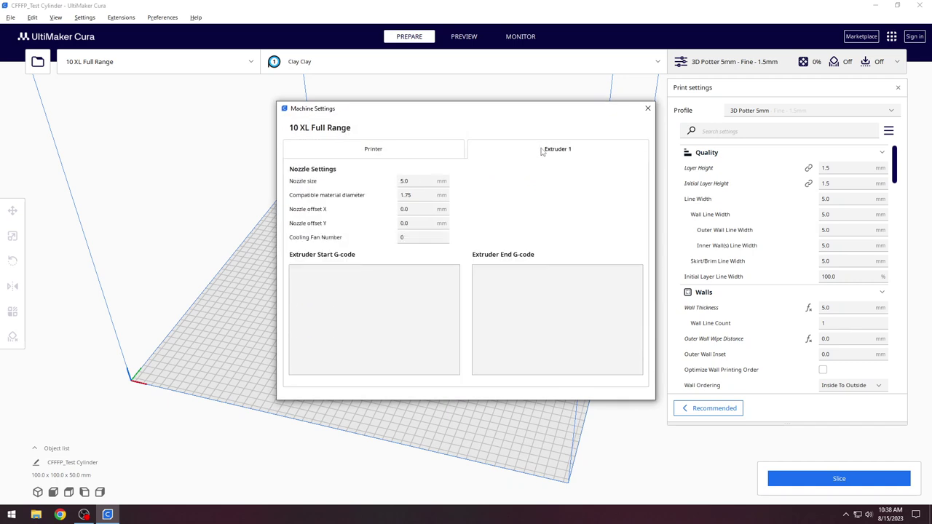
click(427, 184)
key(BackSpace)
key(BackSpace)
key(BackSpace)
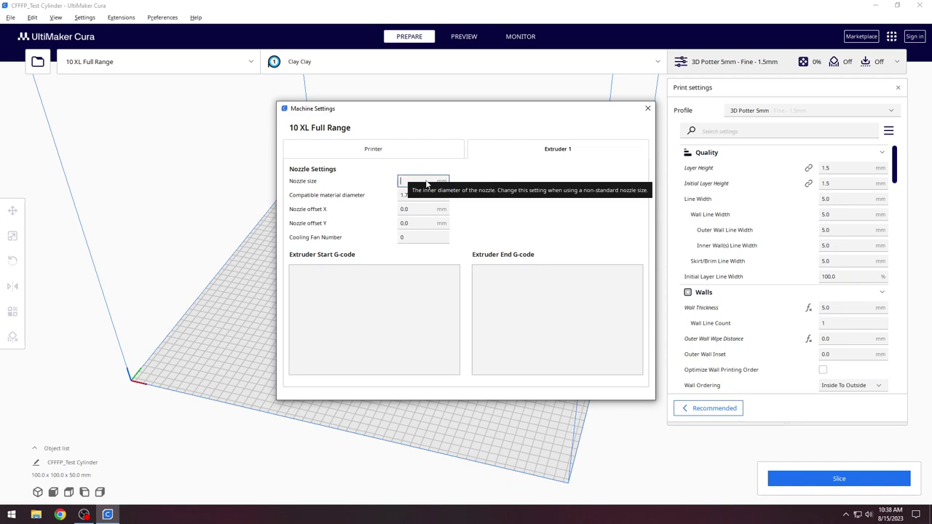
text(25.4)
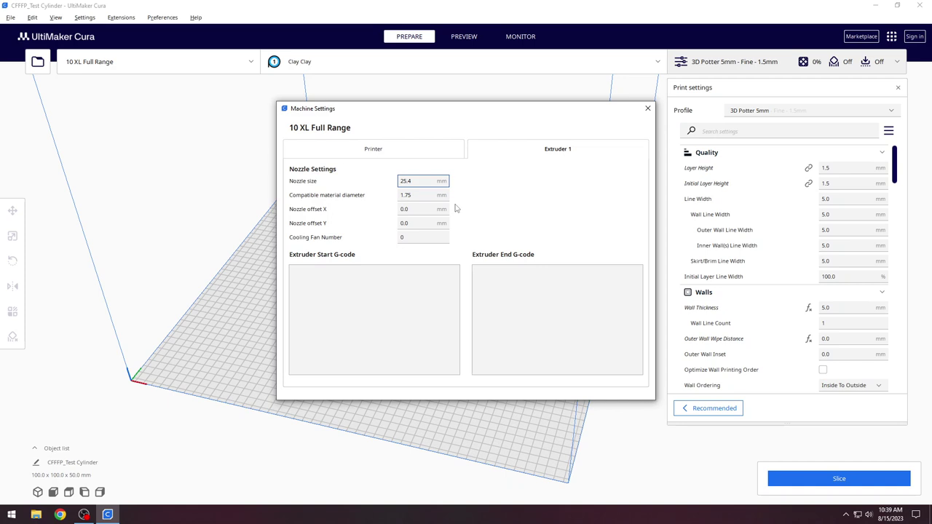
click(418, 197)
key(BackSpace)
key(BackSpace)
key(BackSpace)
text(51)
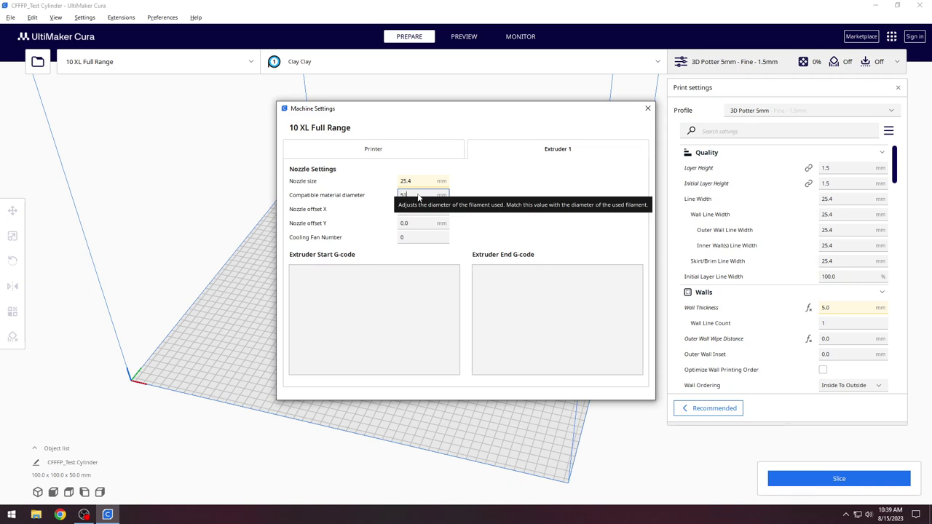
click(648, 108)
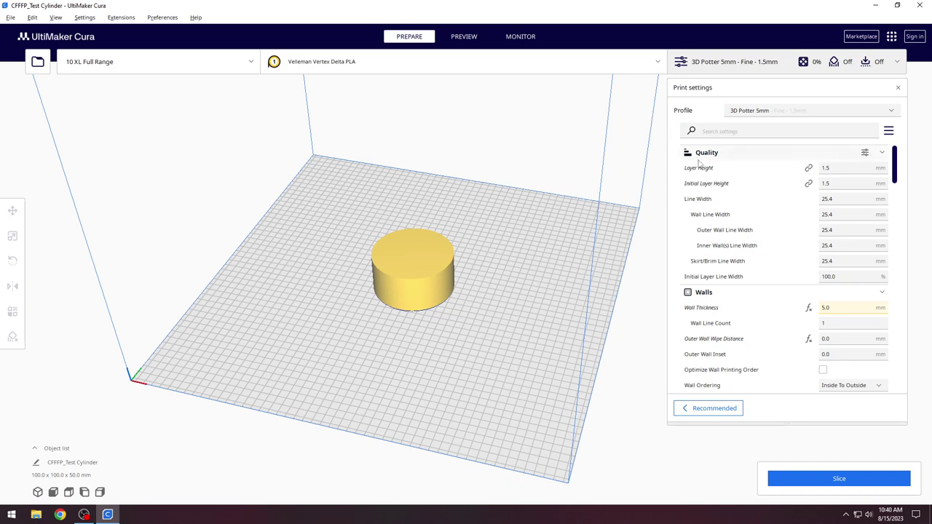
Slice the cylinder at 25.4 mm line width and inspect its layer preview
click(848, 199)
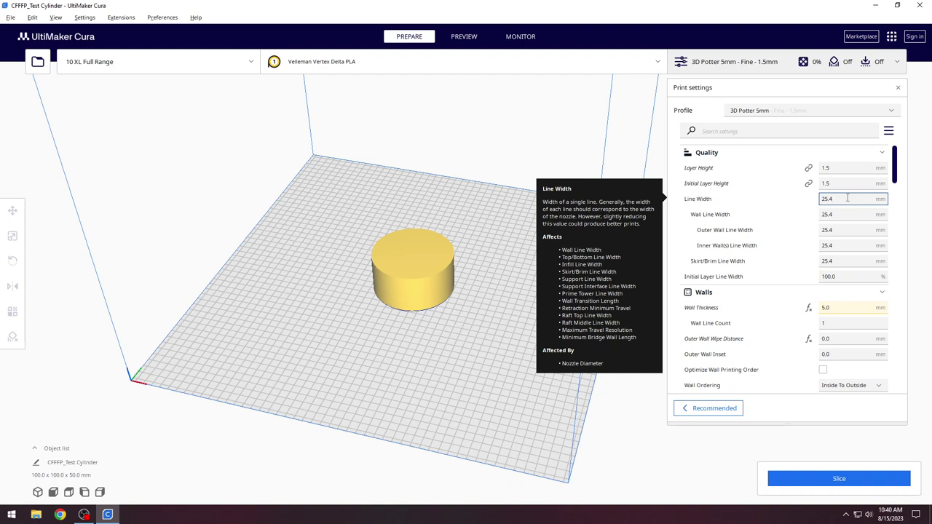
click(861, 475)
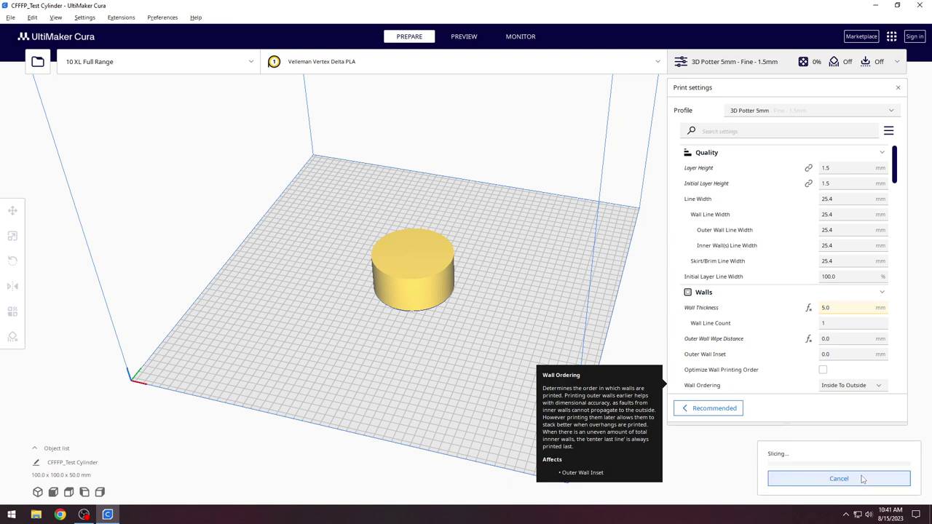
click(467, 37)
scroll(432, 208, up, 5)
scroll(432, 212, up, 4)
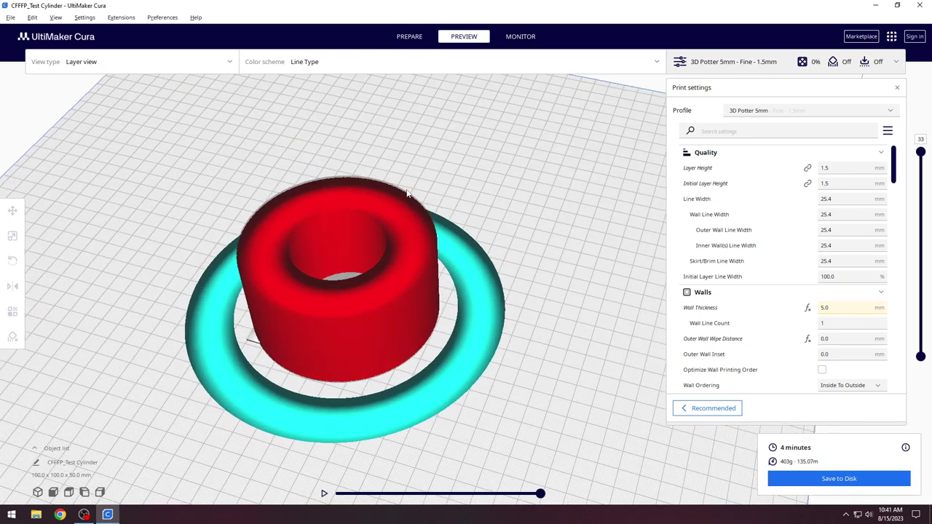
right_drag(391, 180, 443, 202)
click(409, 37)
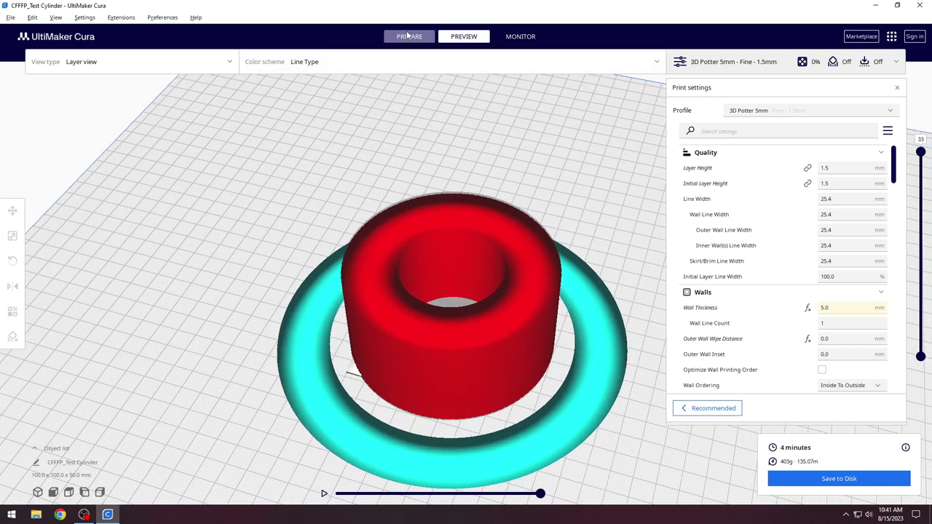
Change Line Width to 50 mm, re-slice, and review the new layer preview
double_click(845, 199)
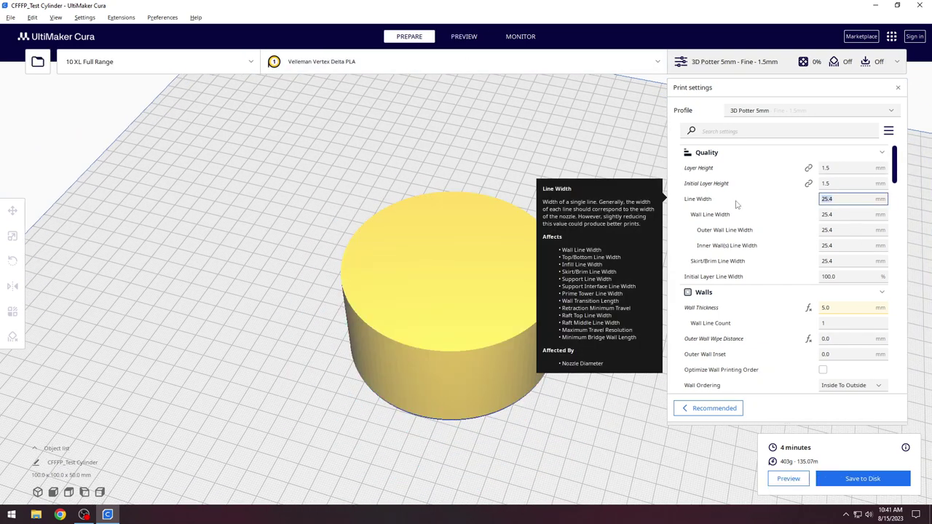
text(50)
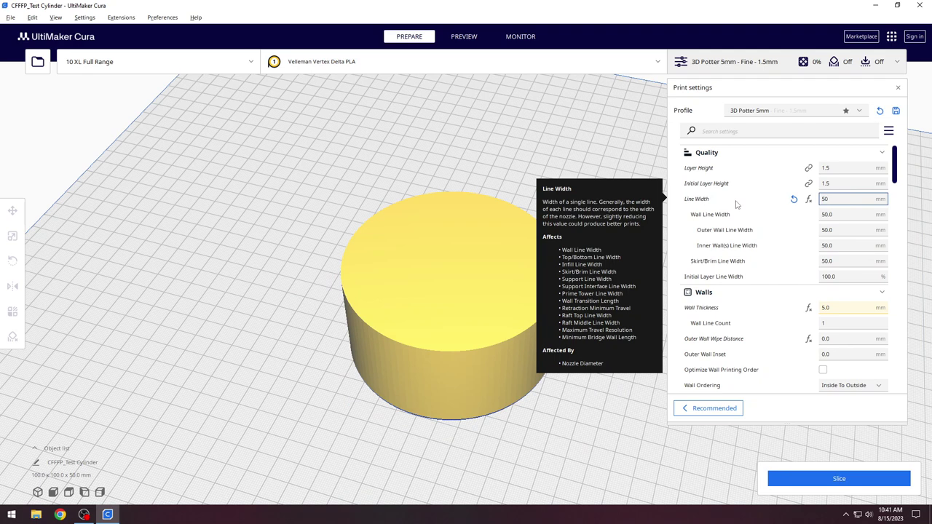
click(838, 479)
click(460, 36)
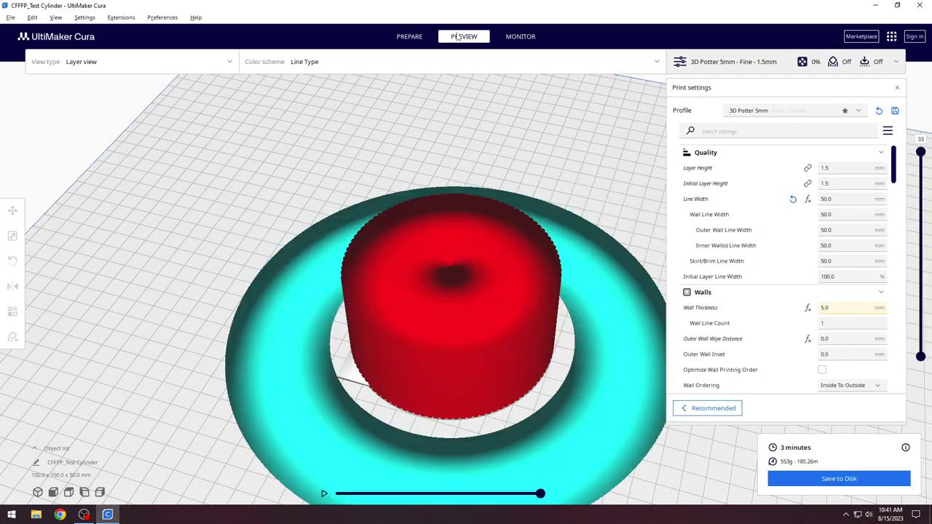
click(406, 37)
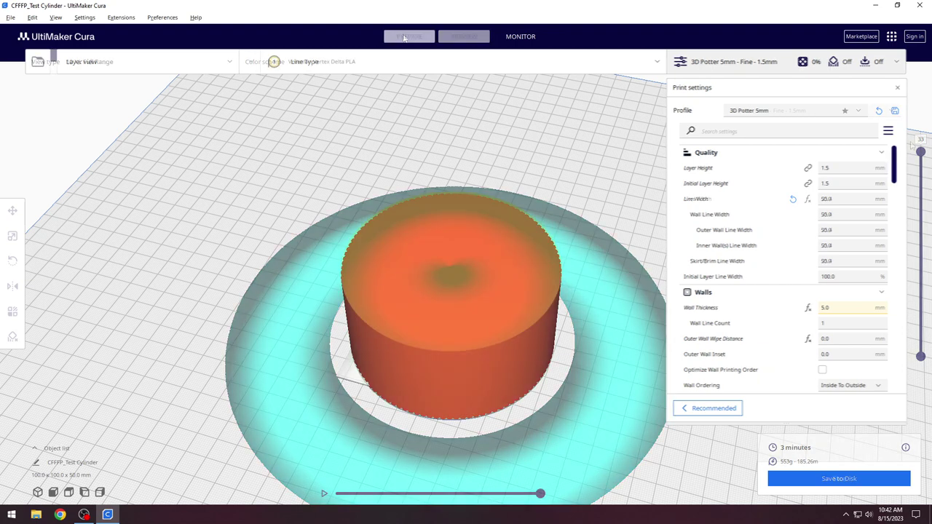
Try Flow at 150 and 200 percent, then set it back to 100 percent
drag(898, 159, 897, 246)
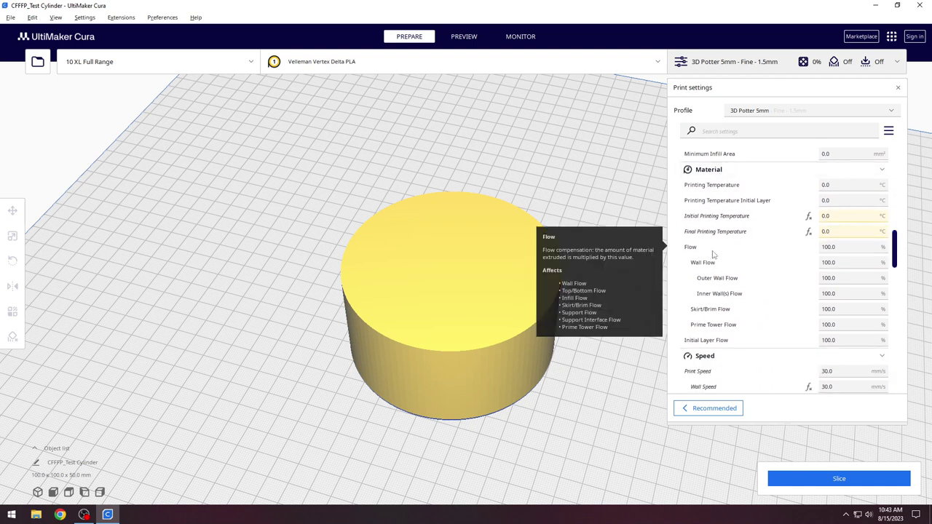
click(856, 248)
text(150)
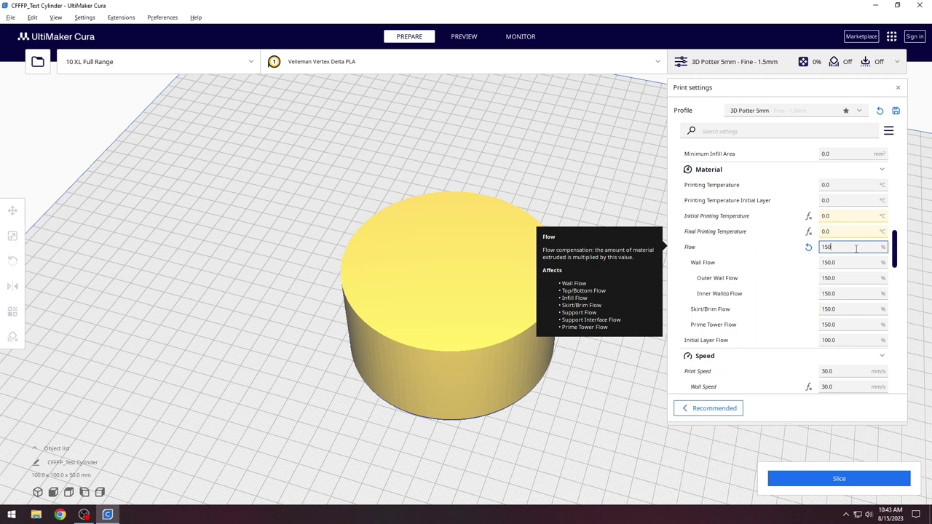
key(BackSpace)
key(BackSpace)
key(BackSpace)
text(200)
double_click(856, 248)
text(150)
double_click(836, 251)
text(100)
drag(894, 250, 923, 166)
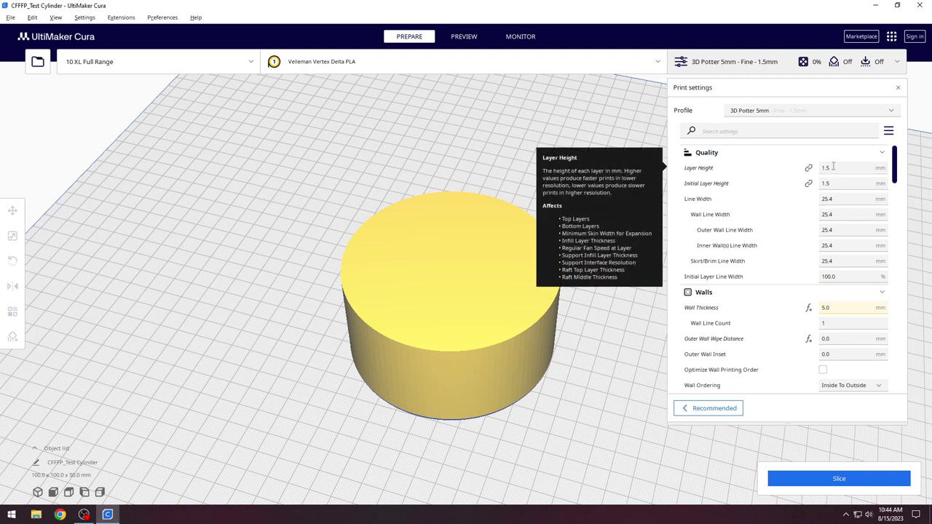
Re-slice the cylinder at 100% flow and inspect the layer preview from the side
click(849, 481)
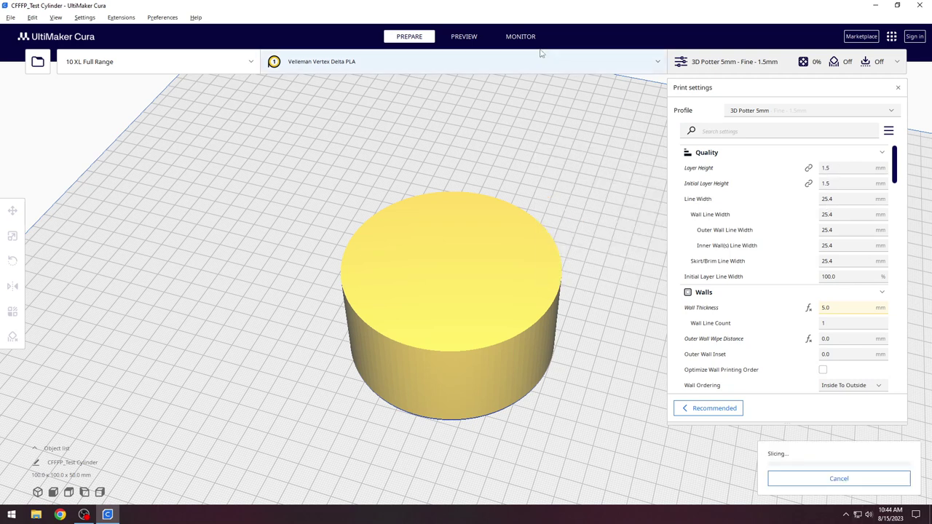
click(479, 39)
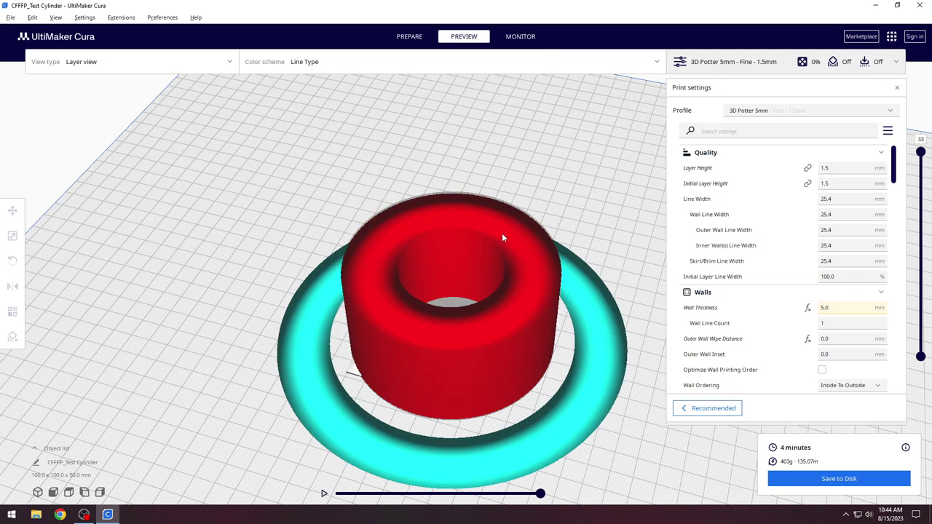
right_drag(508, 271, 510, 210)
scroll(461, 257, up, 5)
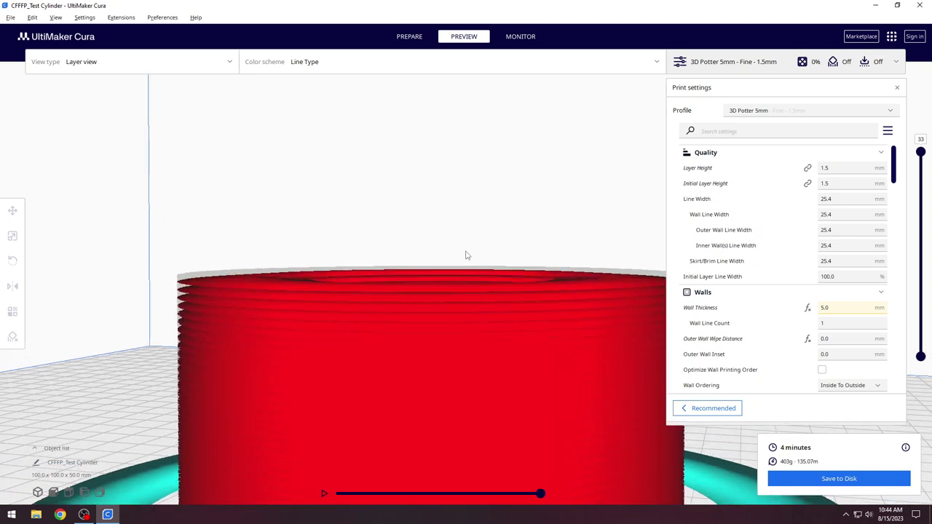
scroll(466, 255, up, 1)
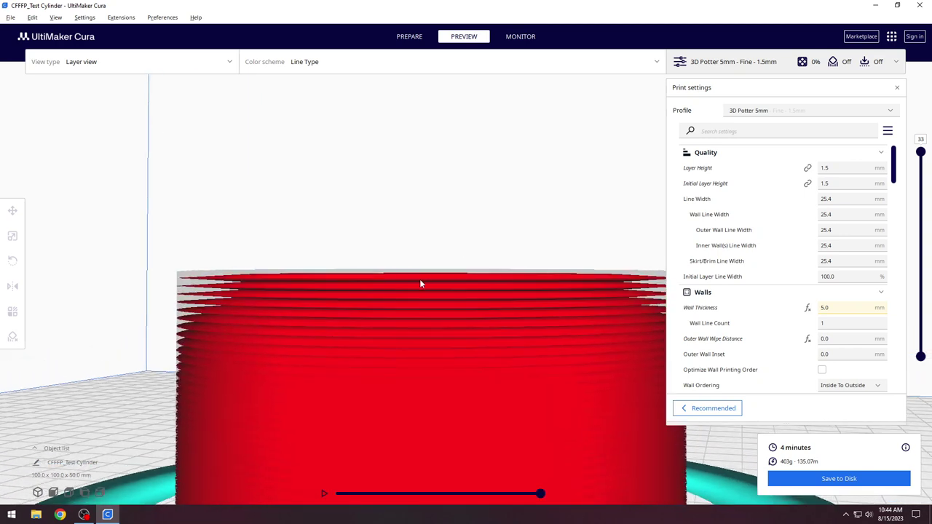
click(411, 38)
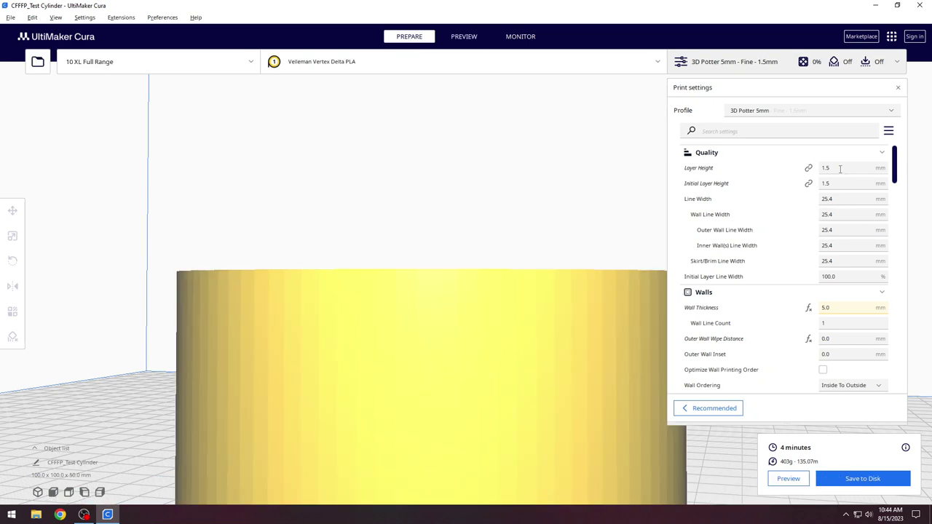
Set both Layer Height and Initial Layer Height to 10 mm
click(840, 169)
key(BackSpace)
key(BackSpace)
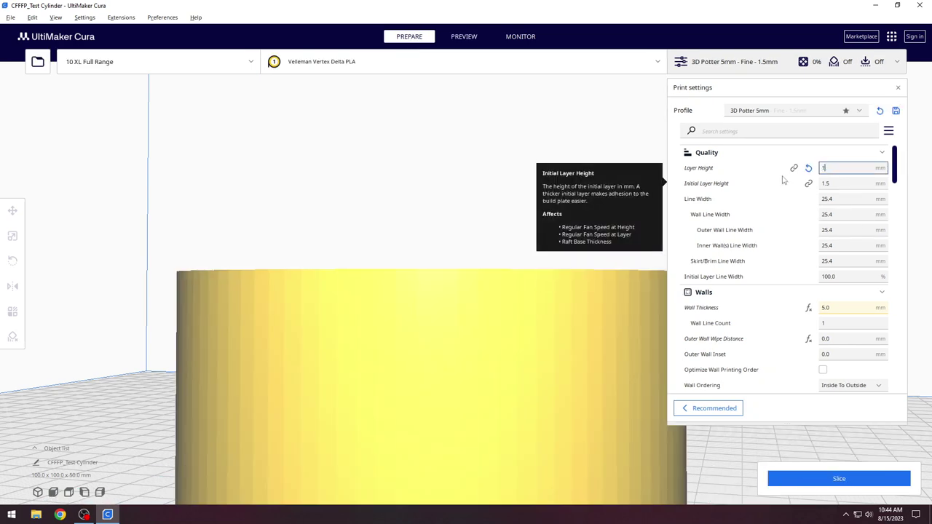
text(0)
key(Tab)
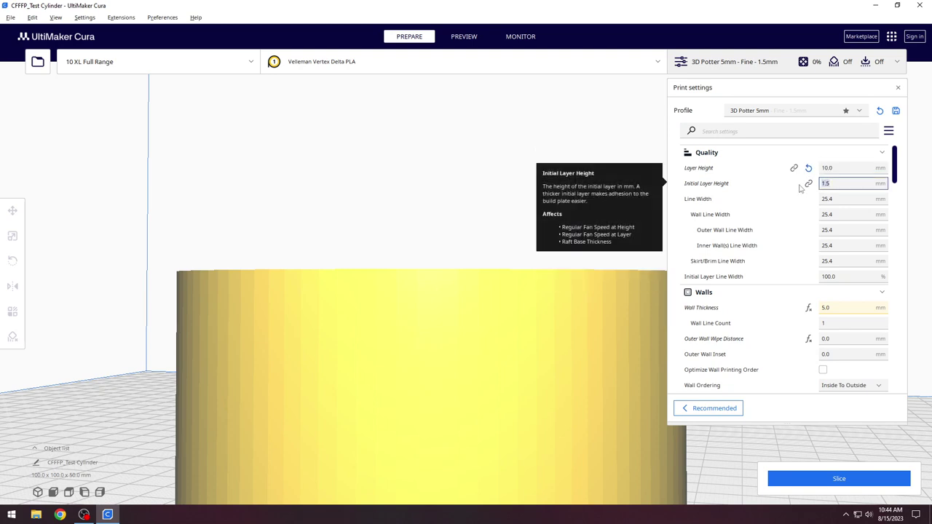
text(10)
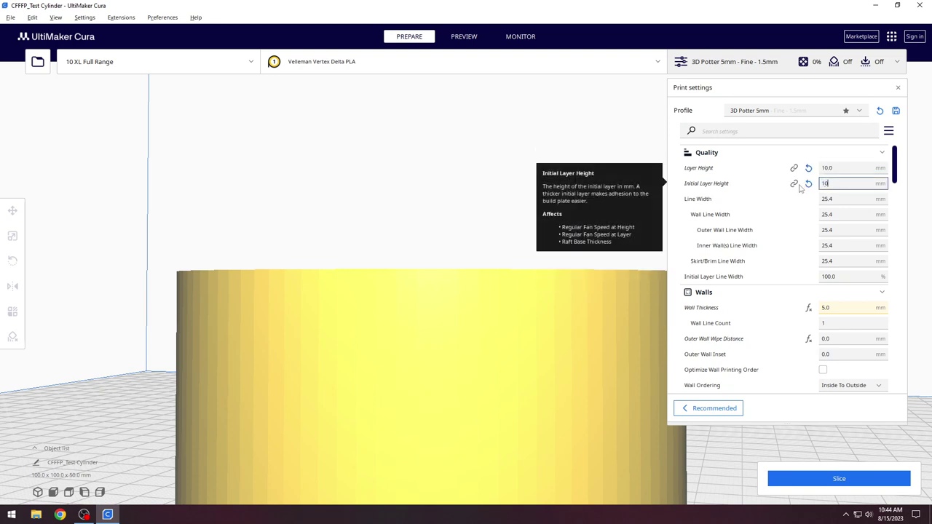
click(839, 170)
Slice with 10 mm layers and view the thicker layers from above
click(822, 483)
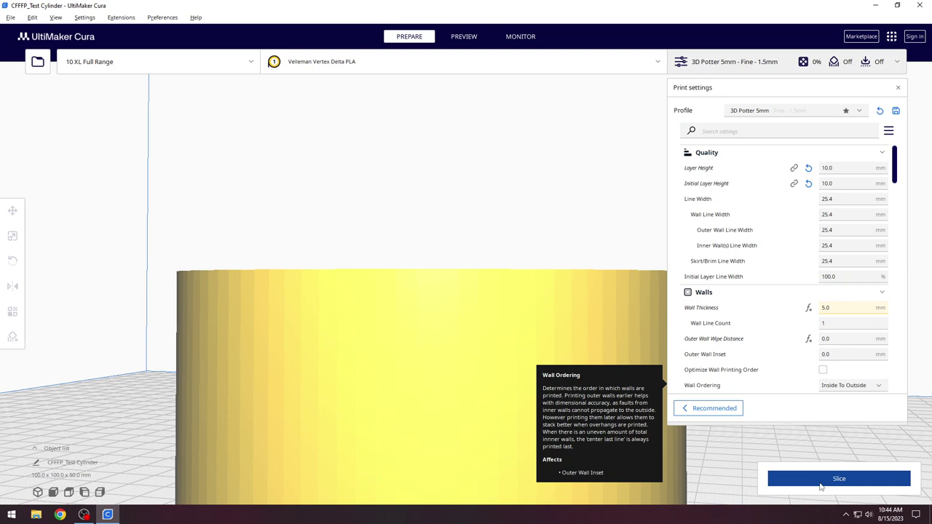
click(470, 41)
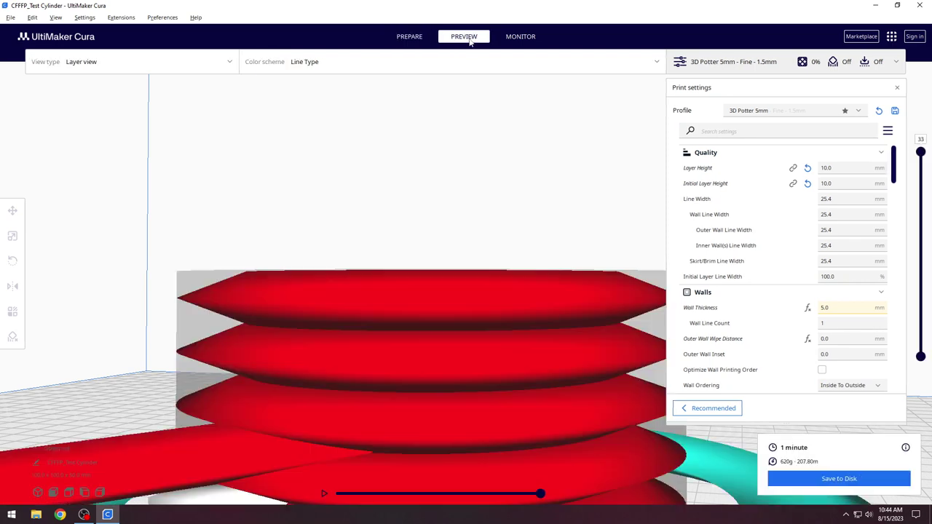
click(394, 356)
click(388, 268)
right_drag(388, 268, 386, 320)
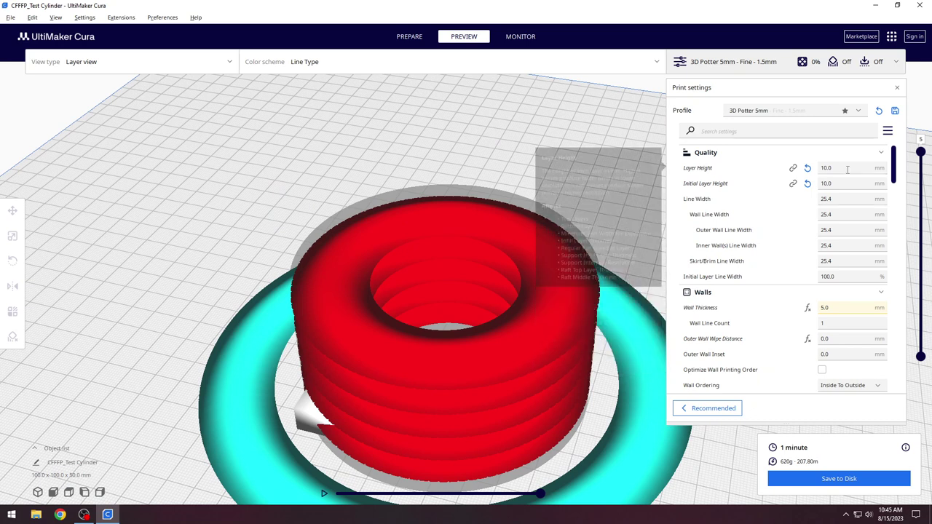
drag(896, 166, 892, 232)
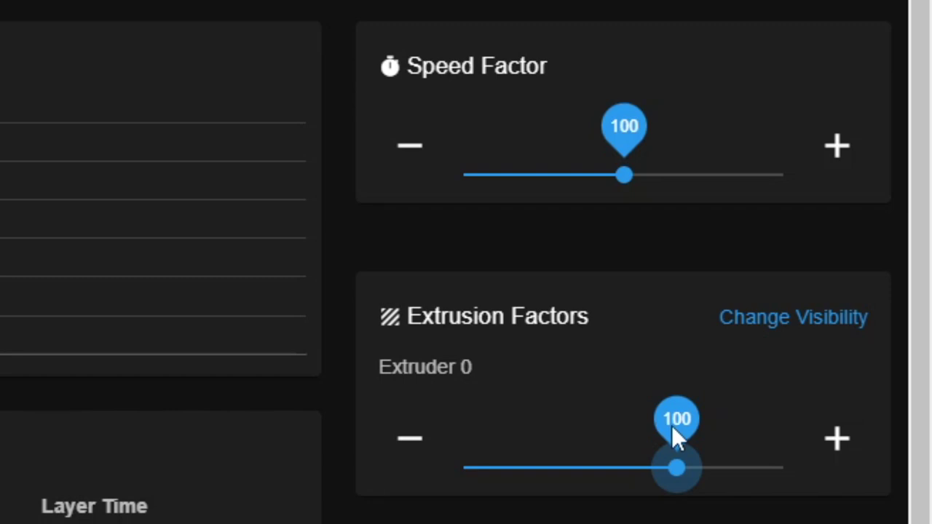
drag(672, 427, 801, 460)
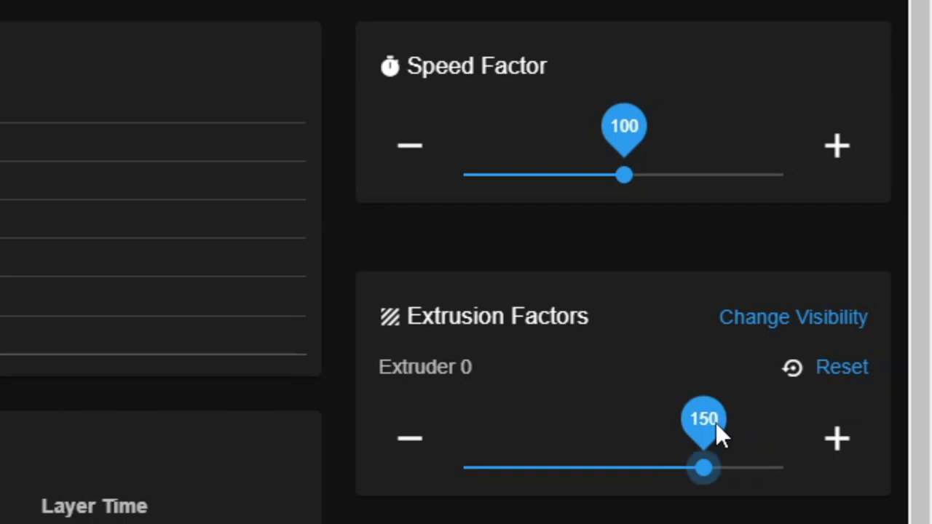
drag(716, 424, 807, 484)
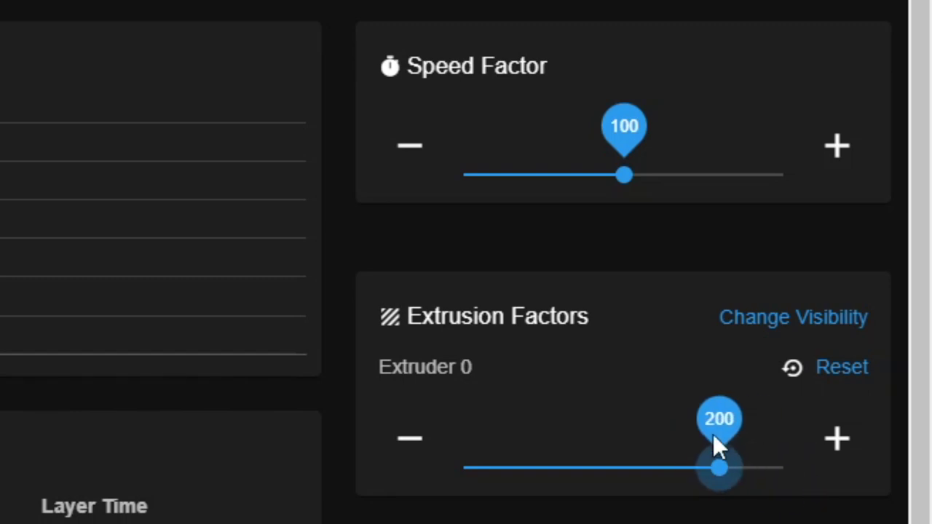
click(838, 370)
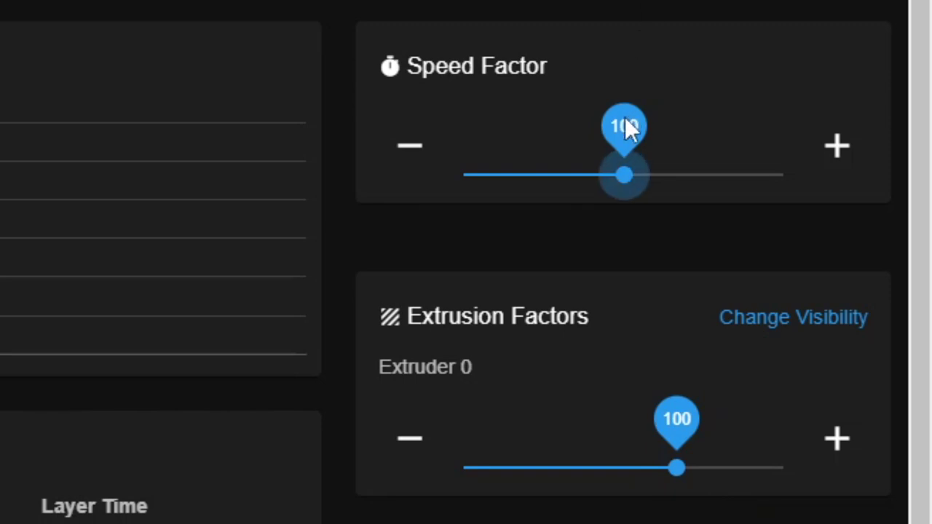
Try Speed Factor 150, reset it to 100, and raise Extruder 0's extrusion factor to 200
drag(625, 120, 799, 196)
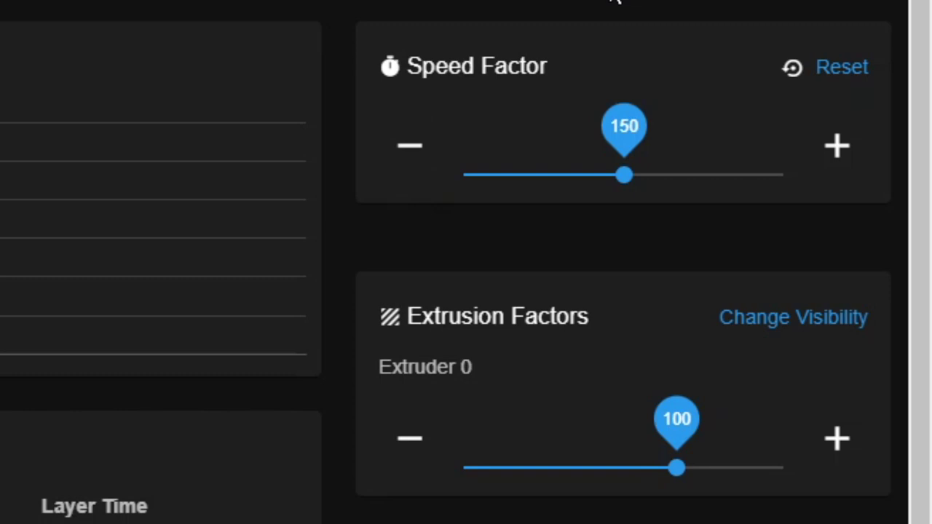
click(842, 66)
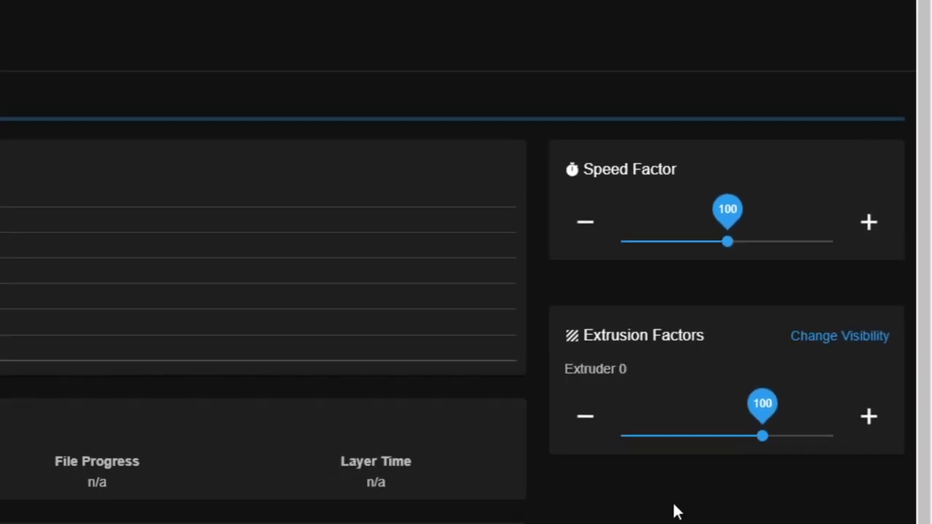
drag(768, 436, 838, 488)
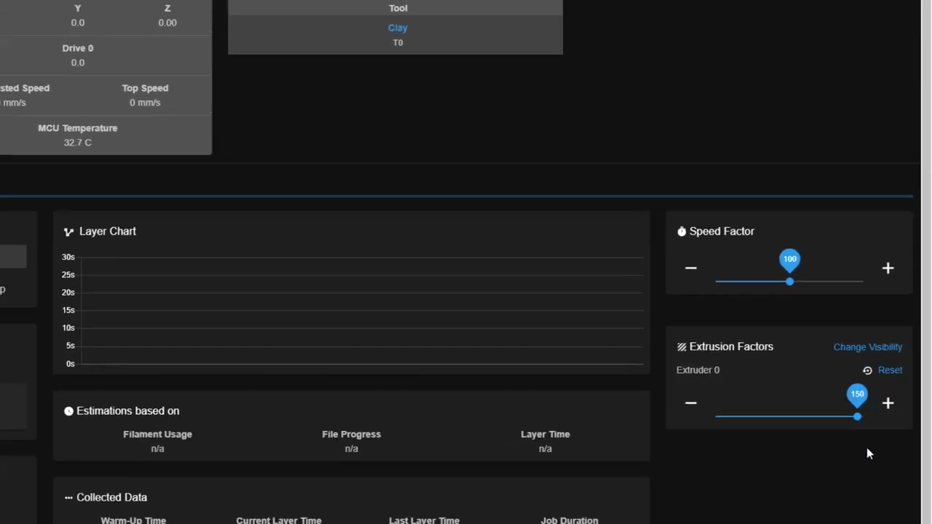
drag(857, 416, 873, 417)
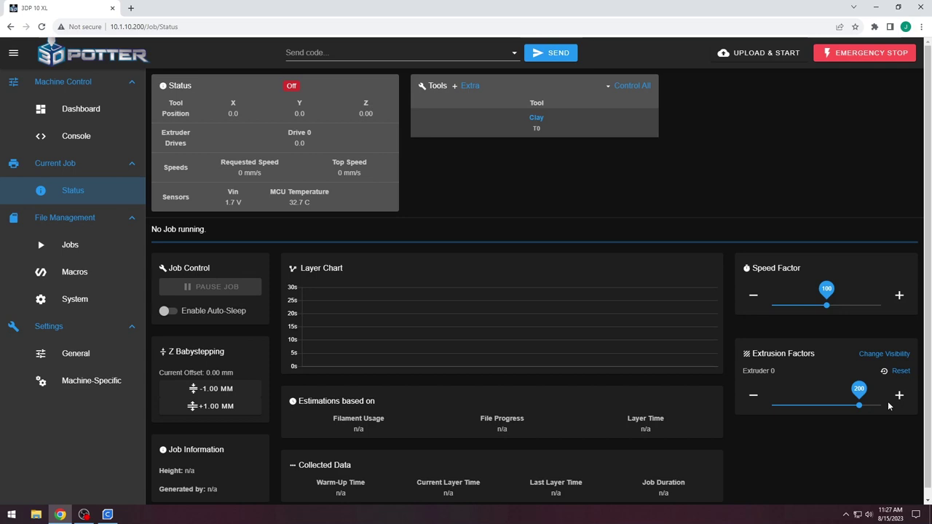
click(91, 300)
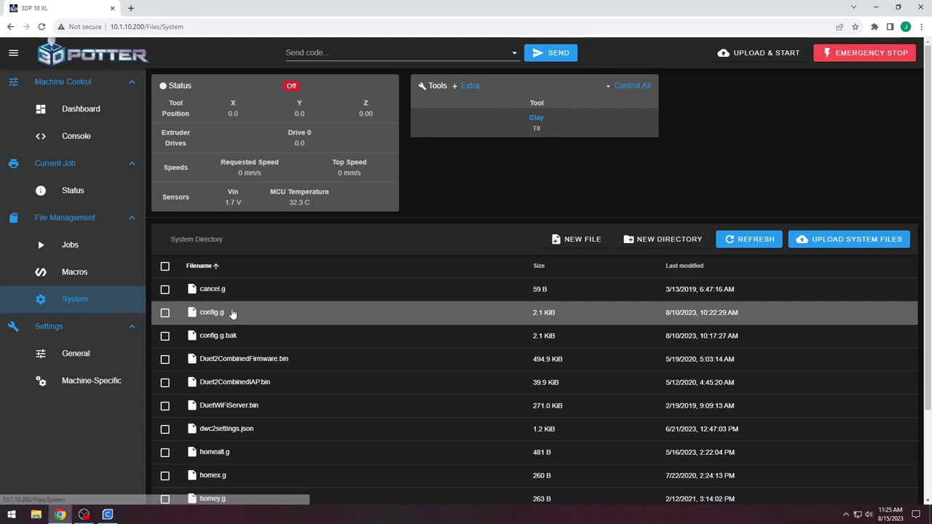
In config.g, change the M92 line's extruder steps from E500 to E70
click(231, 313)
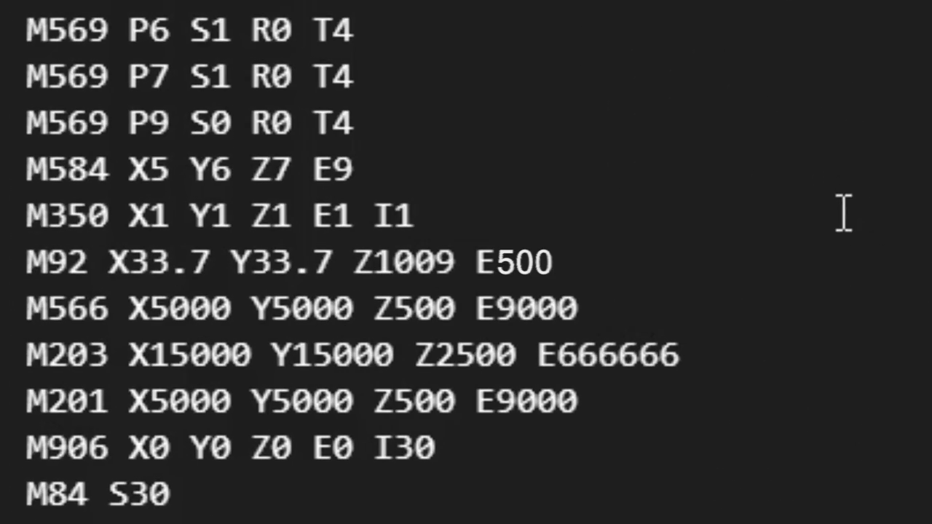
drag(30, 260, 86, 261)
click(488, 261)
drag(489, 260, 477, 260)
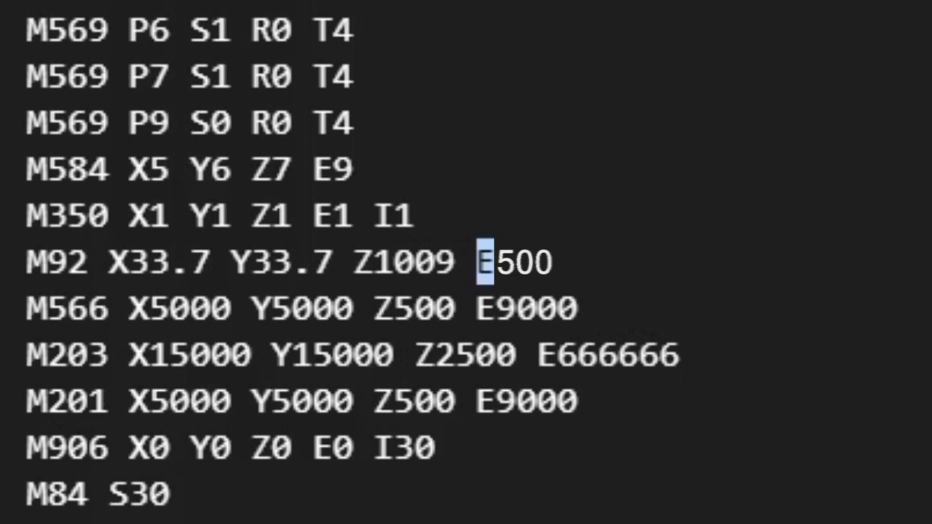
click(478, 260)
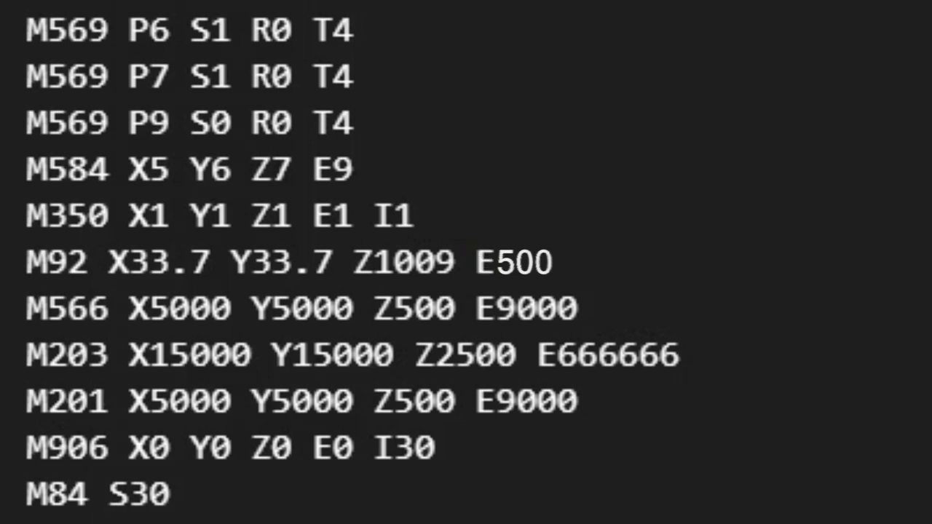
key(shift+Right)
key(shift+Right)
key(shift+Right)
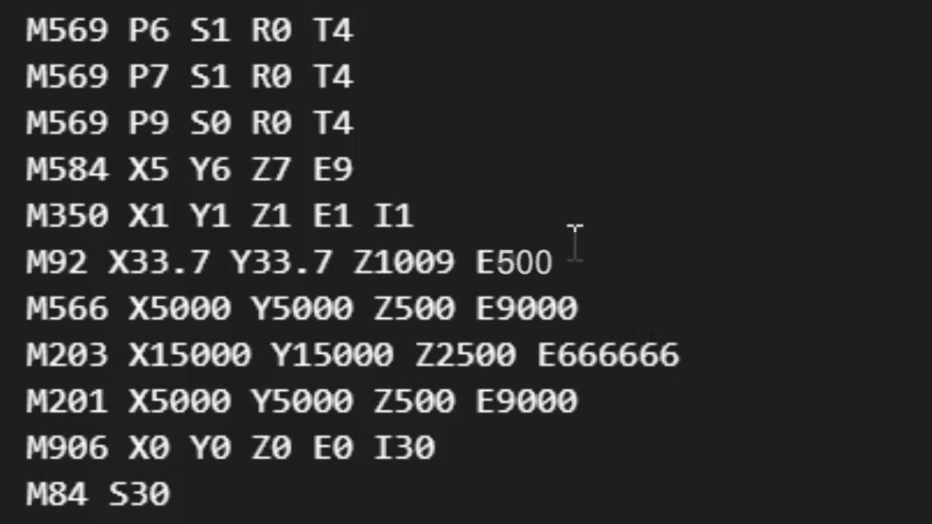
key(BackSpace)
text(42)
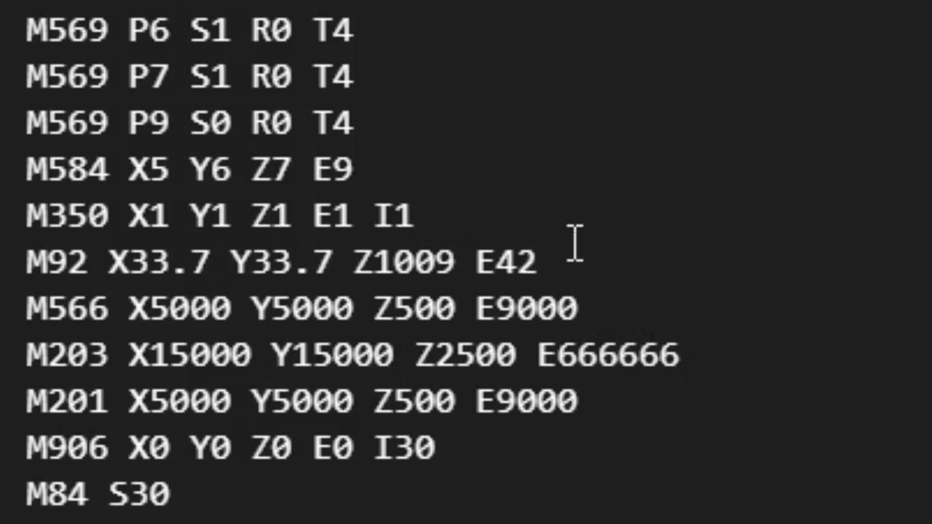
key(BackSpace)
key(BackSpace)
text(70)
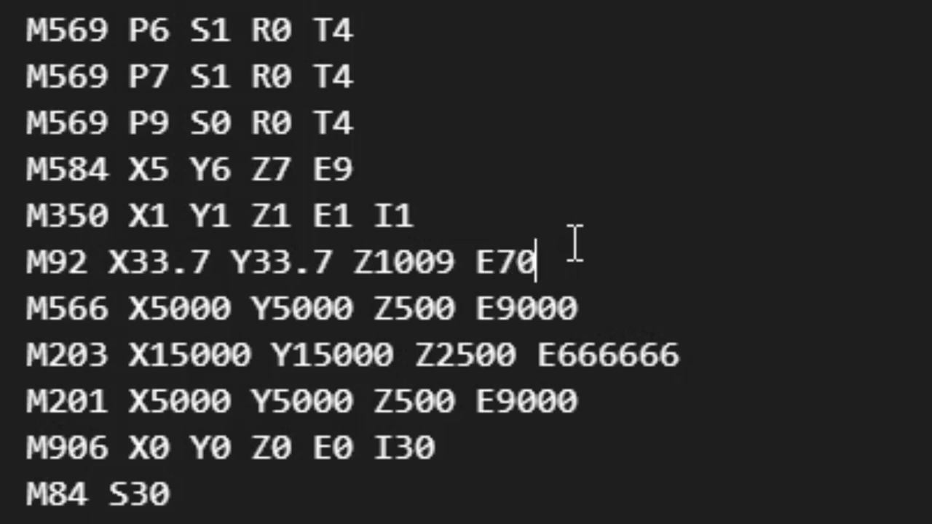